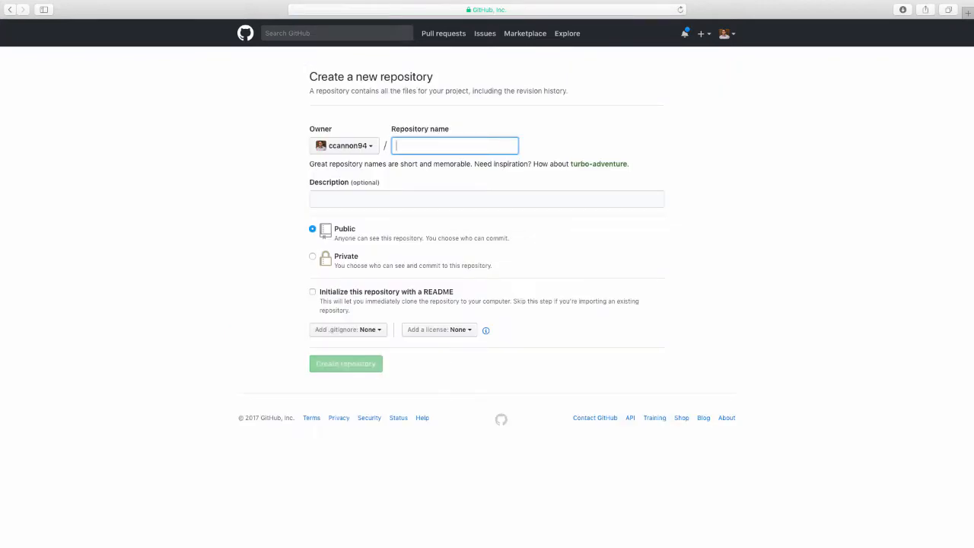
# Name the new repository ExampleRepository and choose to initialize it with a README
pyautogui.write('ExampleRepos')
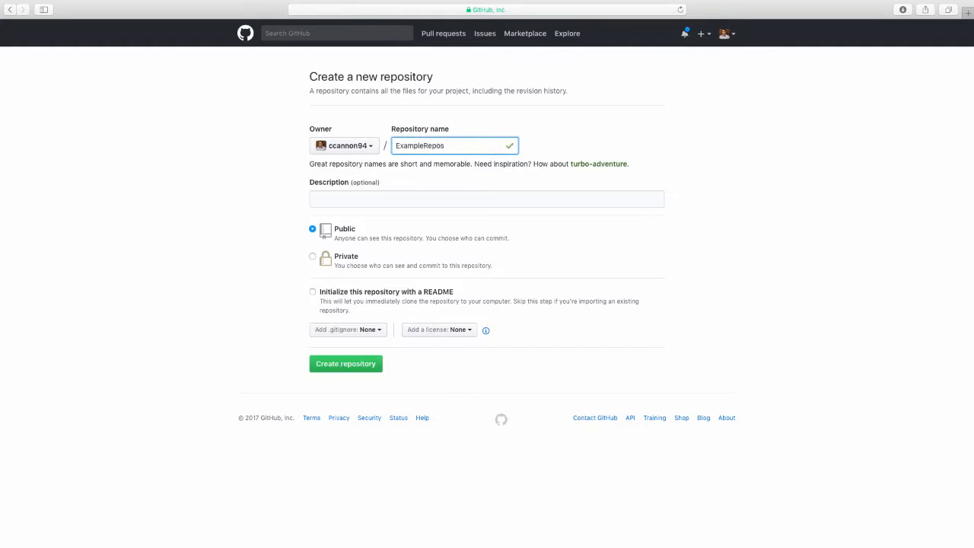
pyautogui.write('itory')
pyautogui.click(312, 291)
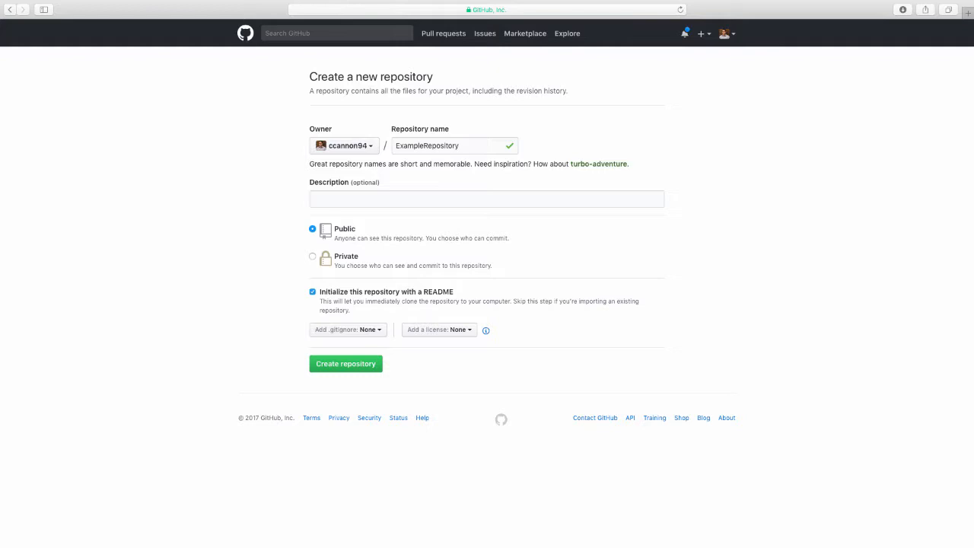
# Look through the available .gitignore templates for the new repository without choosing one
pyautogui.click(348, 329)
pyautogui.scroll(-2, 358, 426)
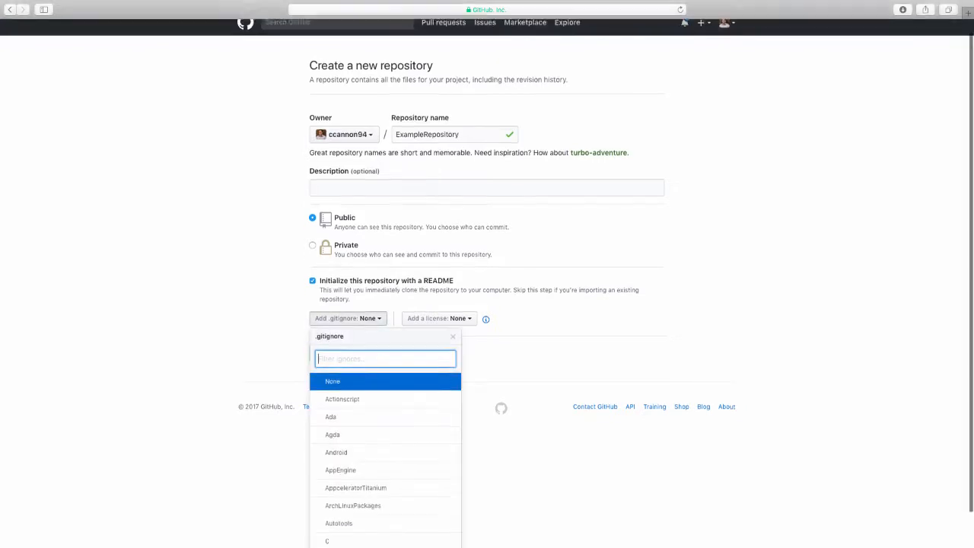
pyautogui.scroll(-5, 385, 422)
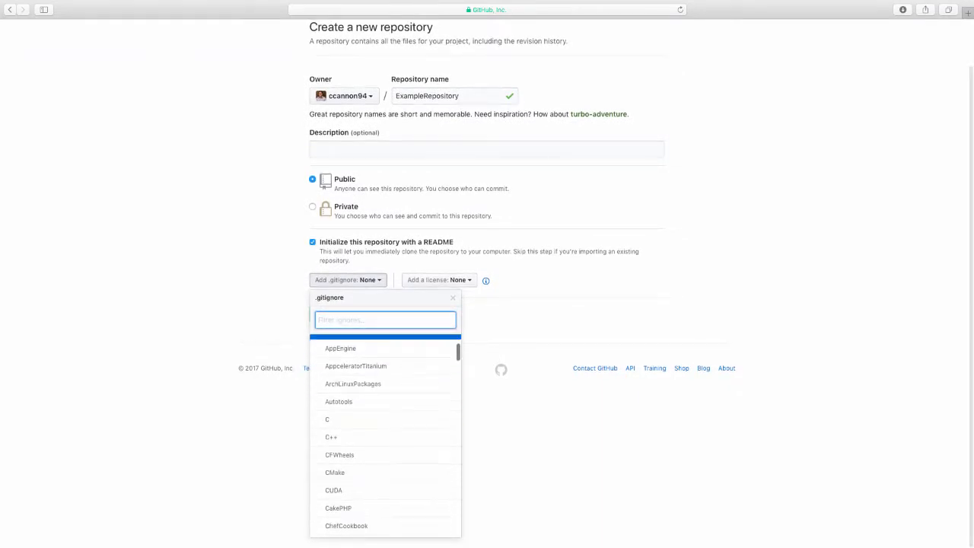
pyautogui.scroll(-12, 385, 427)
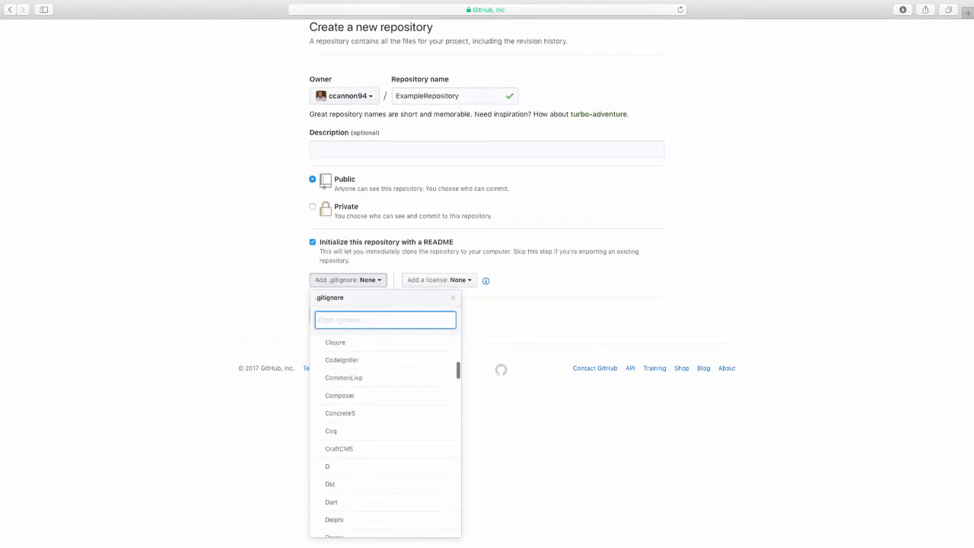
pyautogui.scroll(-20, 385, 430)
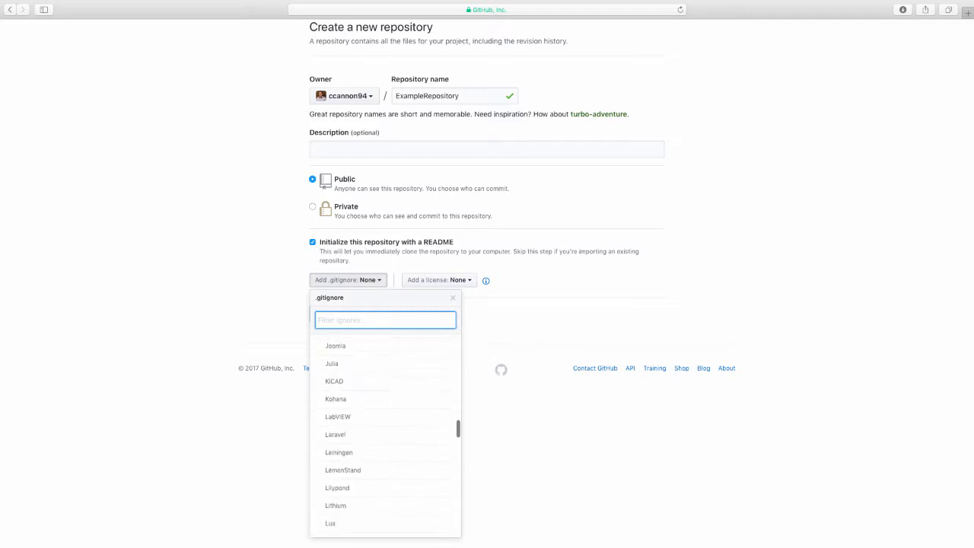
pyautogui.scroll(-5, 385, 390)
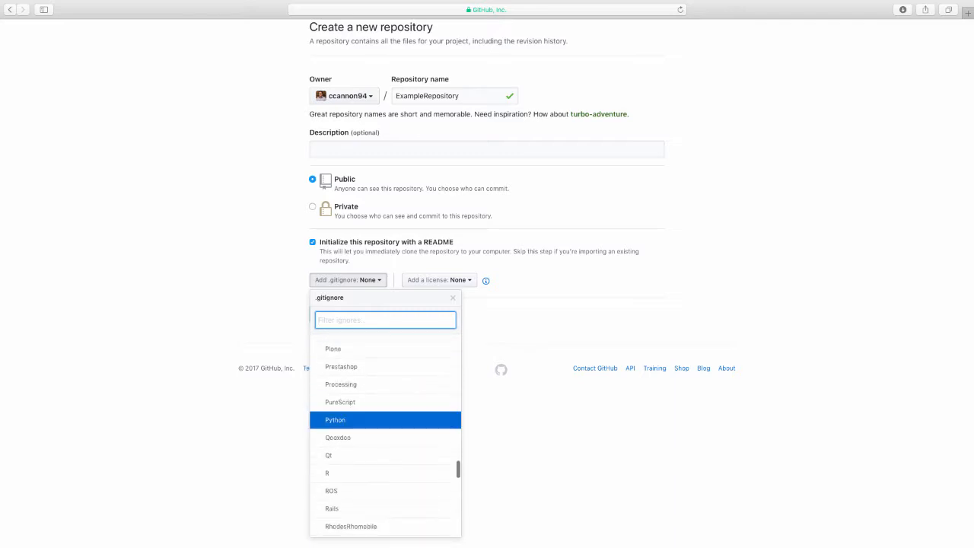
pyautogui.scroll(-5, 385, 390)
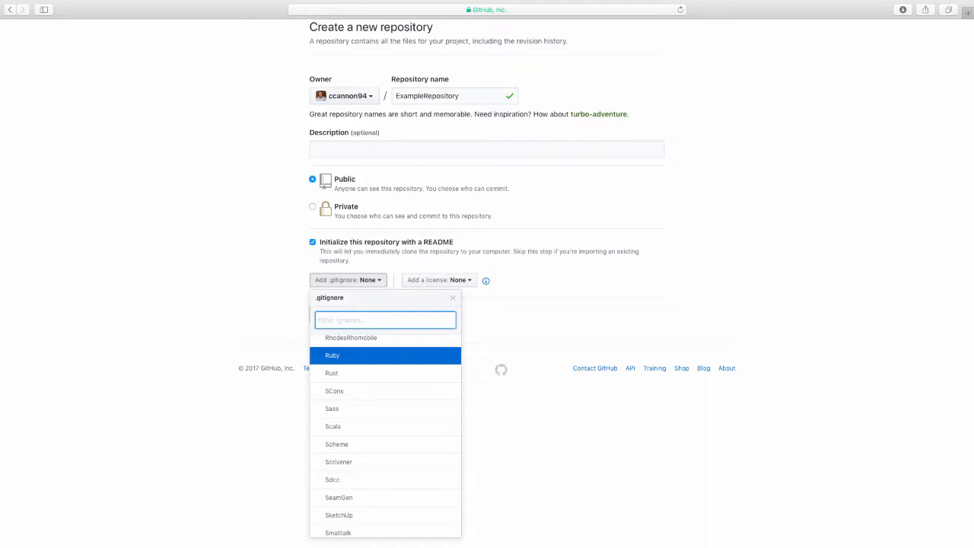
pyautogui.press('Escape')
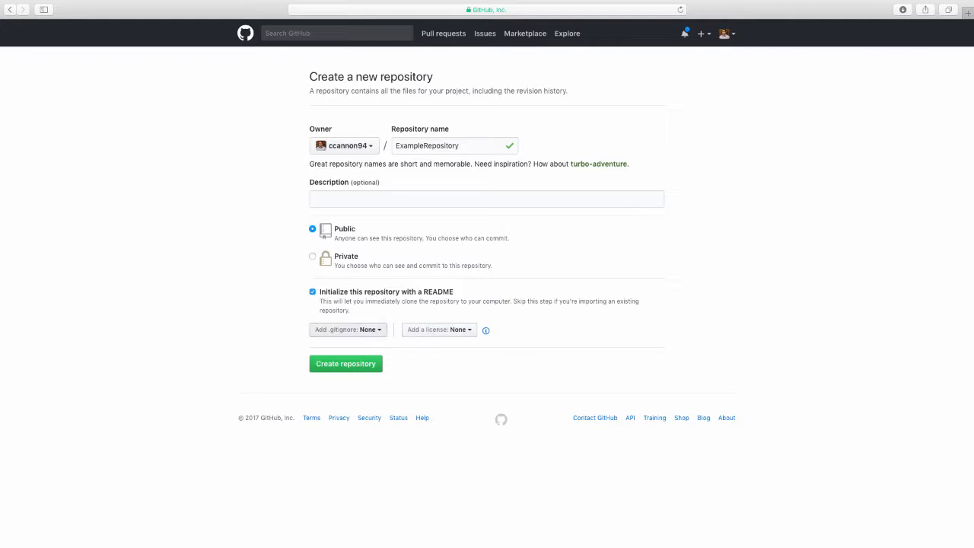
pyautogui.click(347, 330)
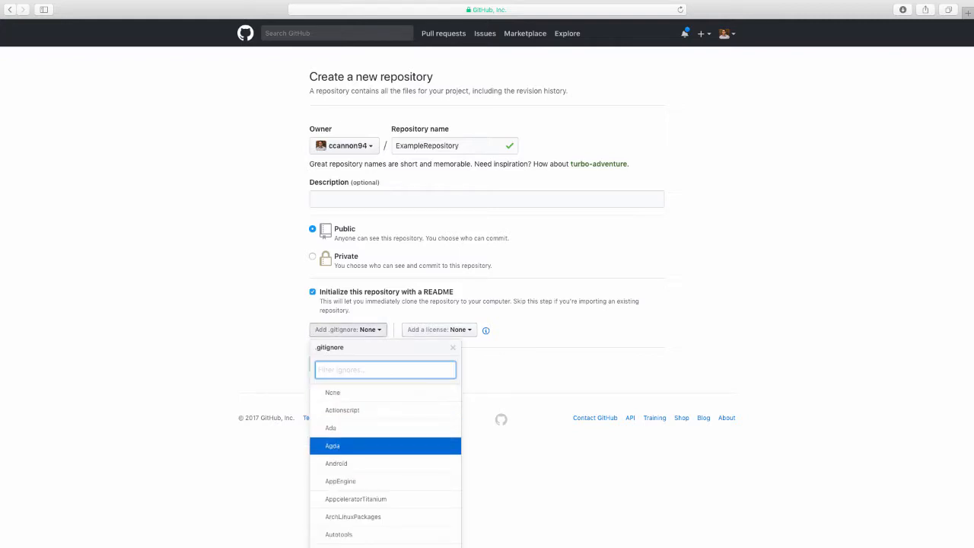
pyautogui.scroll(-1, 365, 446)
pyautogui.scroll(-8, 385, 457)
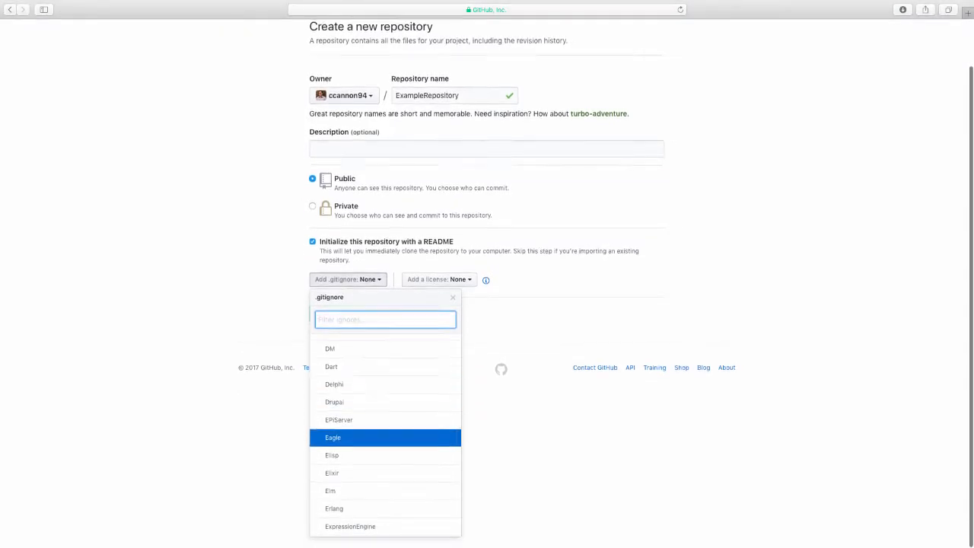
pyautogui.scroll(-5, 385, 437)
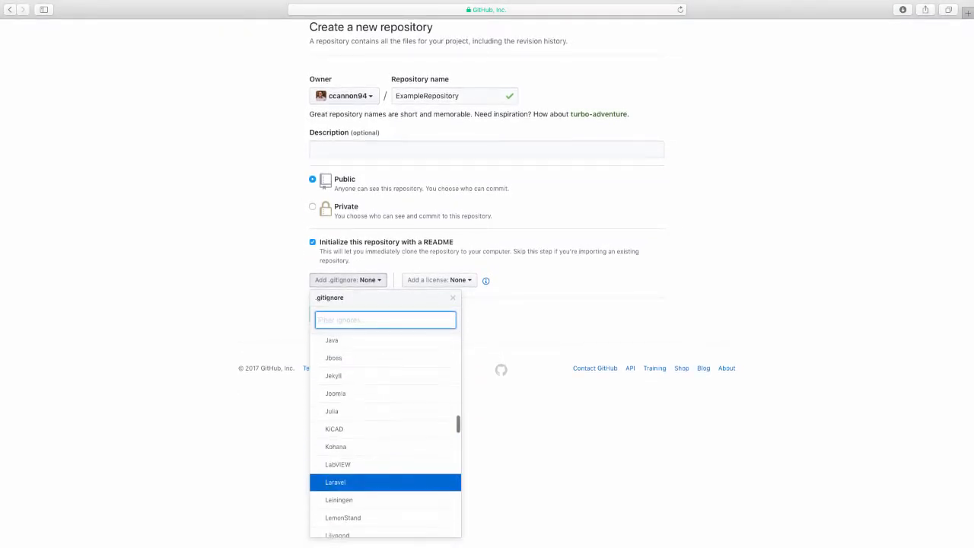
pyautogui.scroll(15, 385, 411)
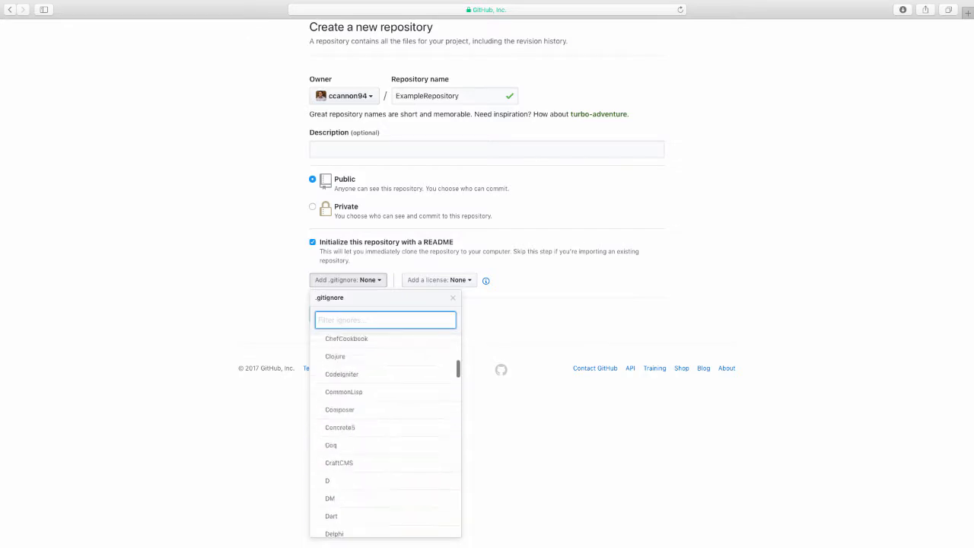
pyautogui.scroll(5, 385, 411)
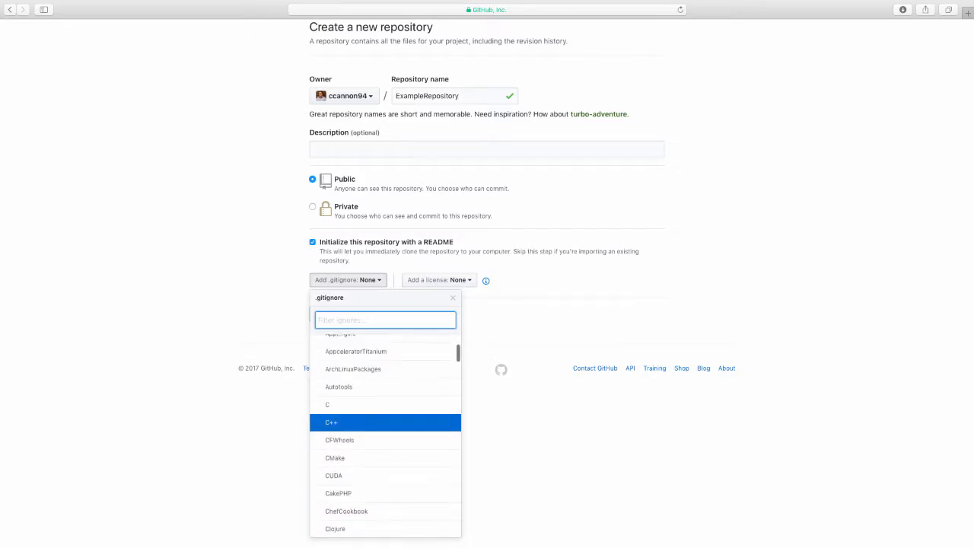
pyautogui.scroll(-10, 385, 423)
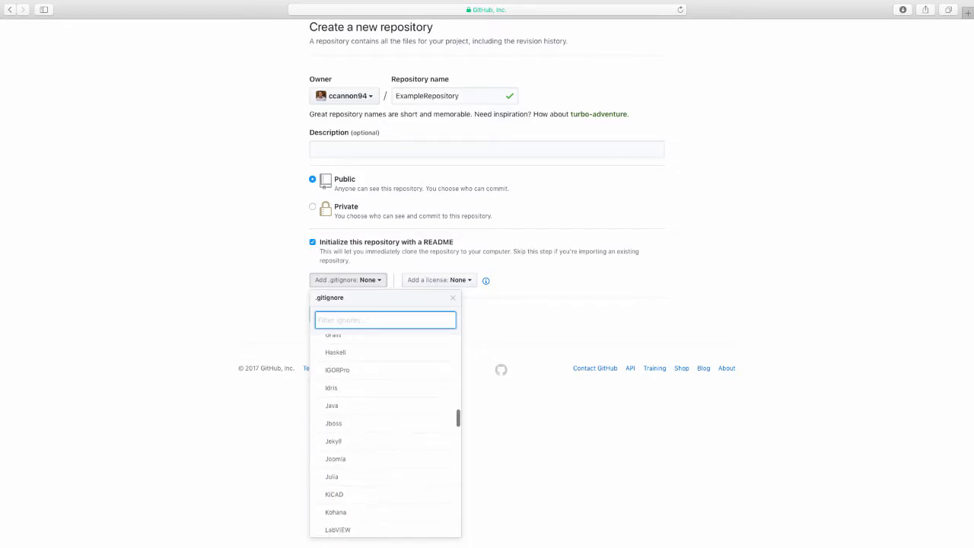
pyautogui.scroll(10, 385, 520)
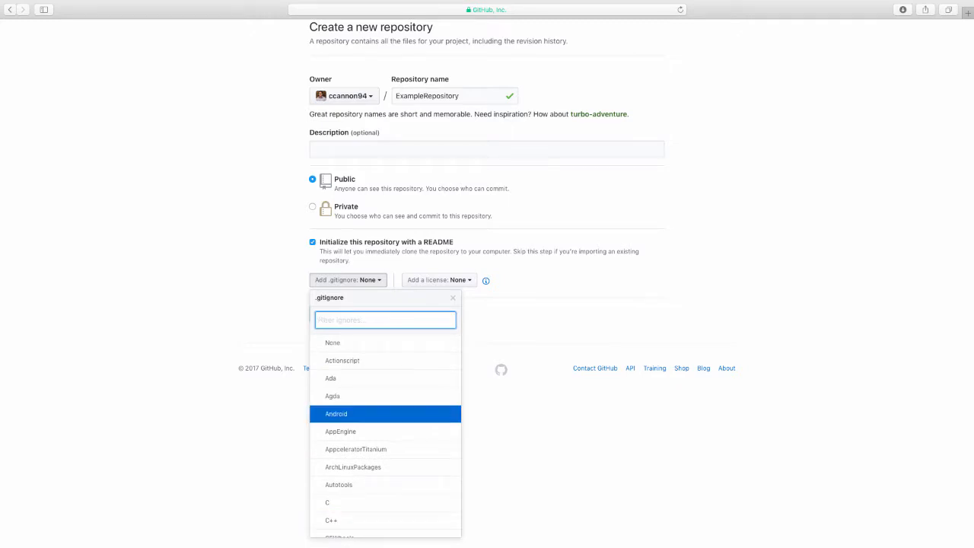
pyautogui.scroll(-20, 385, 411)
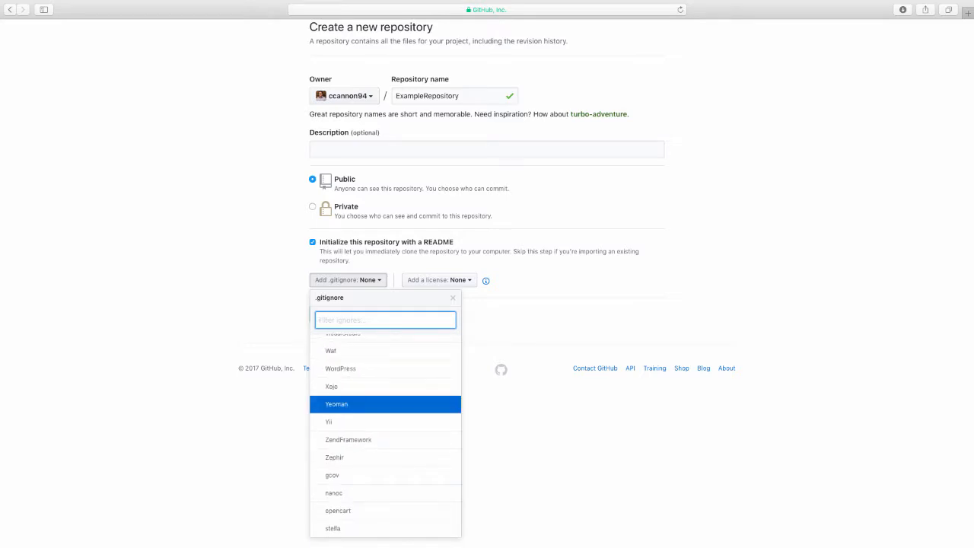
pyautogui.scroll(3, 385, 354)
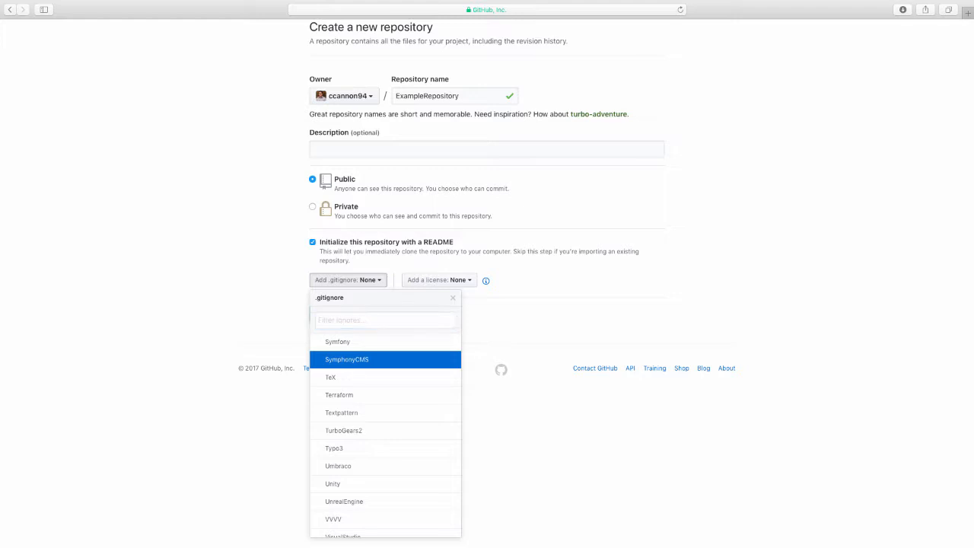
pyautogui.press('Escape')
# Review the available licenses and add GNU General Public License v3.0 to the new repository
pyautogui.click(439, 330)
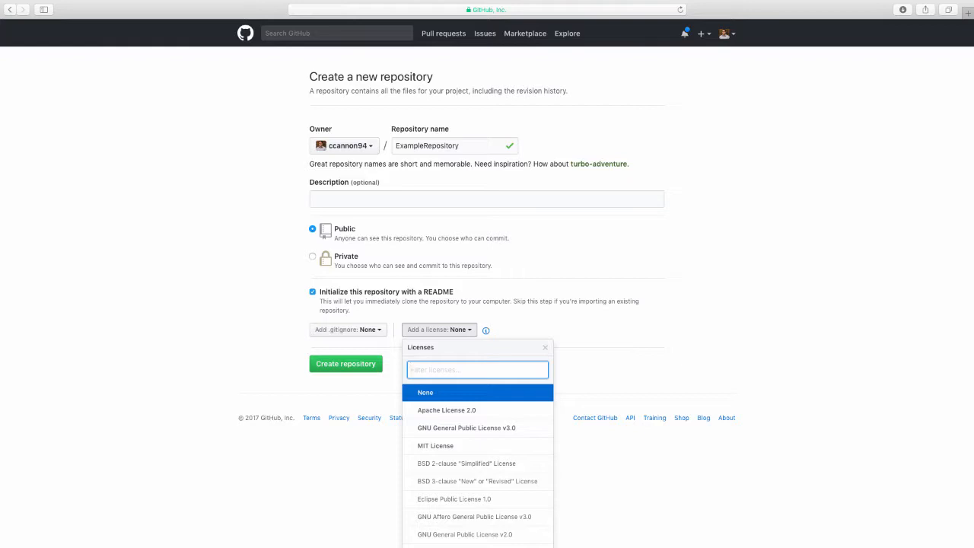
pyautogui.scroll(-1, 487, 305)
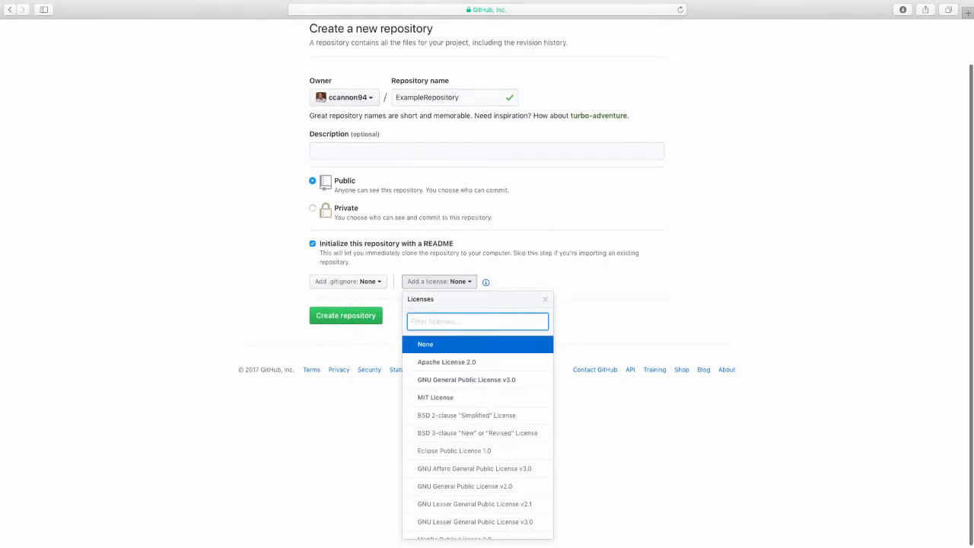
pyautogui.press('Down')
pyautogui.press('Down')
pyautogui.press('Down')
pyautogui.press('Down')
pyautogui.press('Down')
pyautogui.press('Up')
pyautogui.press('Up')
pyautogui.press('Up')
pyautogui.press('Down')
pyautogui.press('Down')
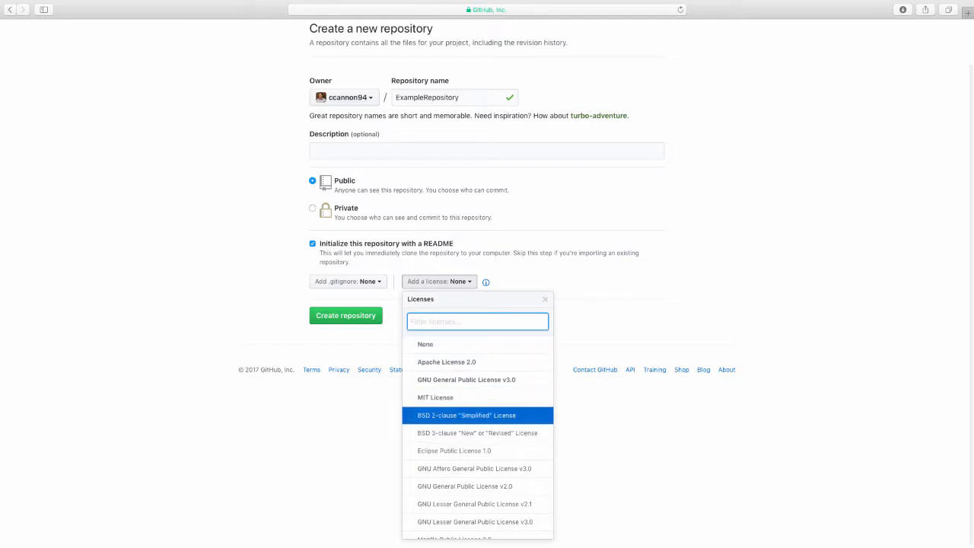
pyautogui.press('Down')
pyautogui.press('Down')
pyautogui.press('Down')
pyautogui.press('Down')
pyautogui.press('Down')
pyautogui.press('Up')
pyautogui.press('Up')
pyautogui.press('Up')
pyautogui.press('Up')
pyautogui.press('Up')
pyautogui.press('Up')
pyautogui.press('Up')
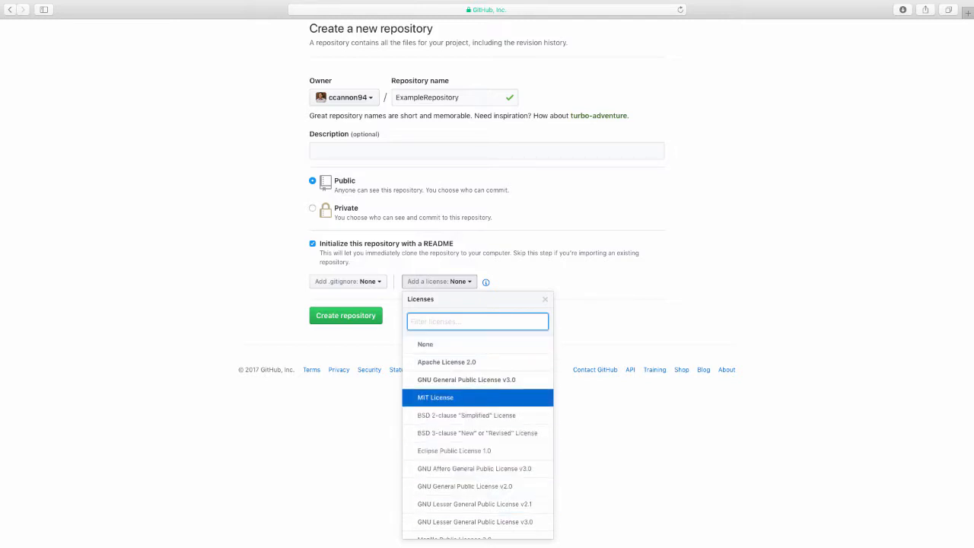
pyautogui.press('Return')
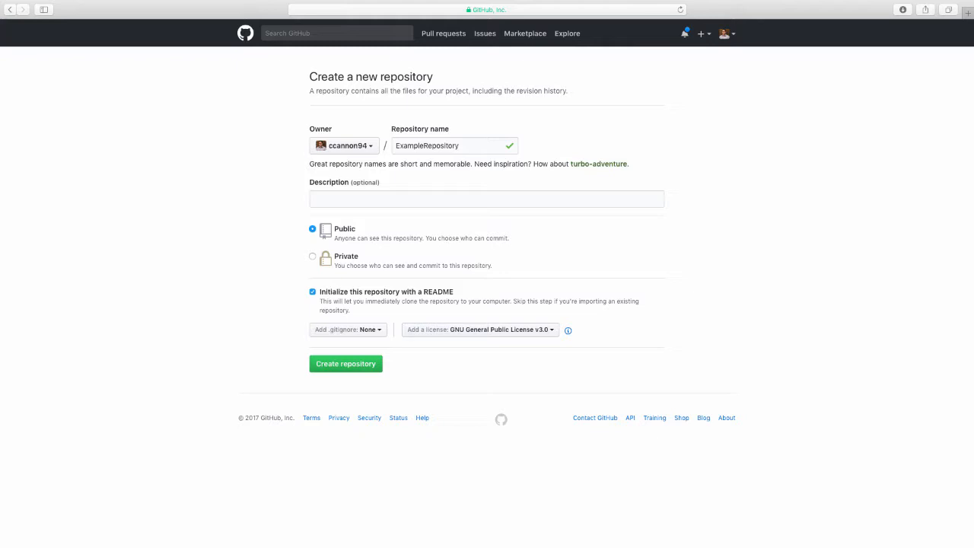
# Switch the new repository's visibility between Public and Private, ending on Private
pyautogui.click(312, 256)
pyautogui.click(312, 229)
pyautogui.click(312, 257)
# Switch to the aggiemakerspace/github-training repository page and open that repository in GitHub Desktop, allowing the page to launch it
pyautogui.moveTo(500, 1)
pyautogui.hotkey('ctrl', 'Right')
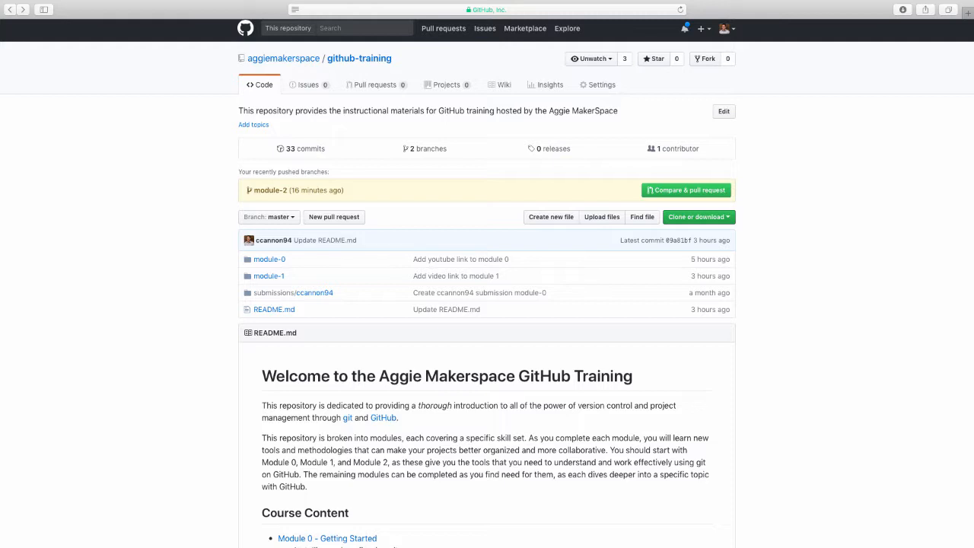
pyautogui.click(699, 217)
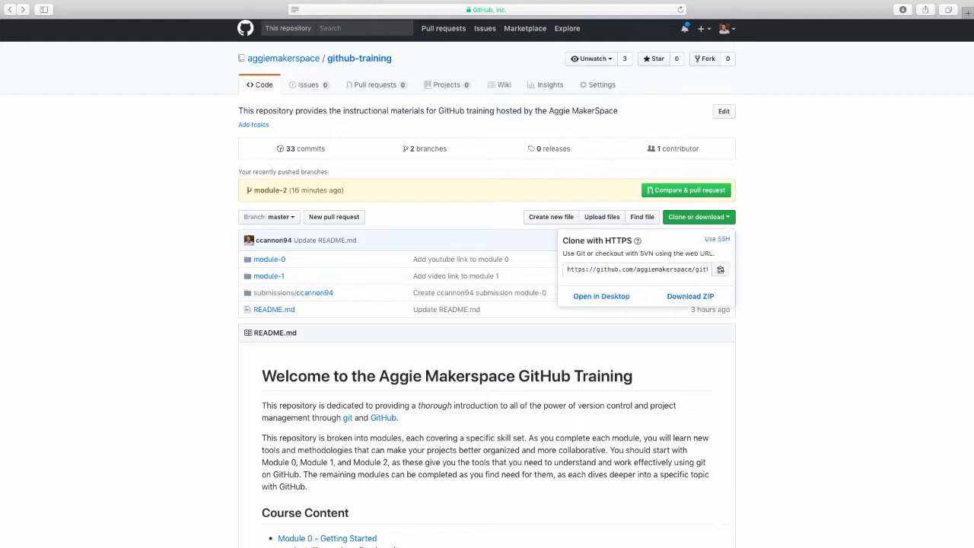
pyautogui.click(601, 296)
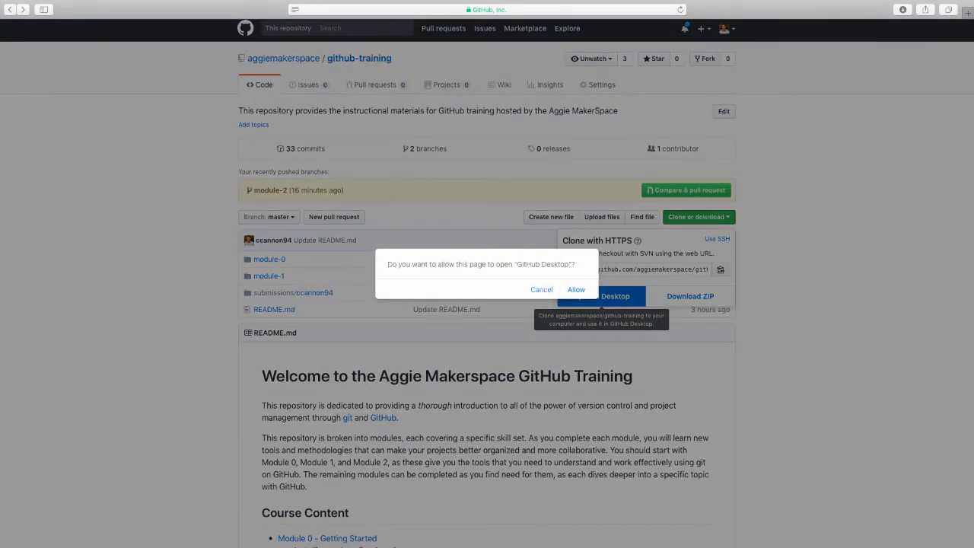
pyautogui.click(576, 289)
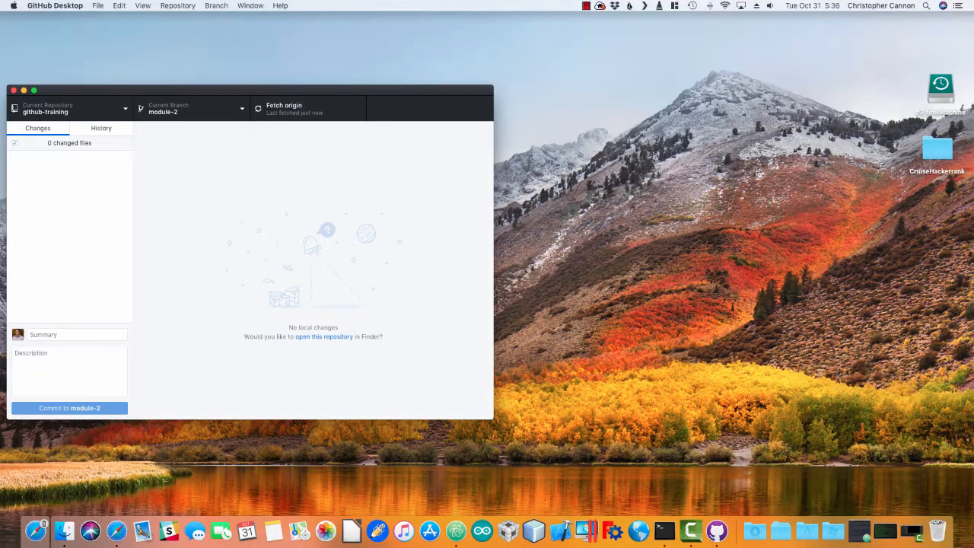
# Create a new branch based on master, named with the account username followed by "-module2"
pyautogui.moveTo(76, 90); pyautogui.dragTo(347, 89)
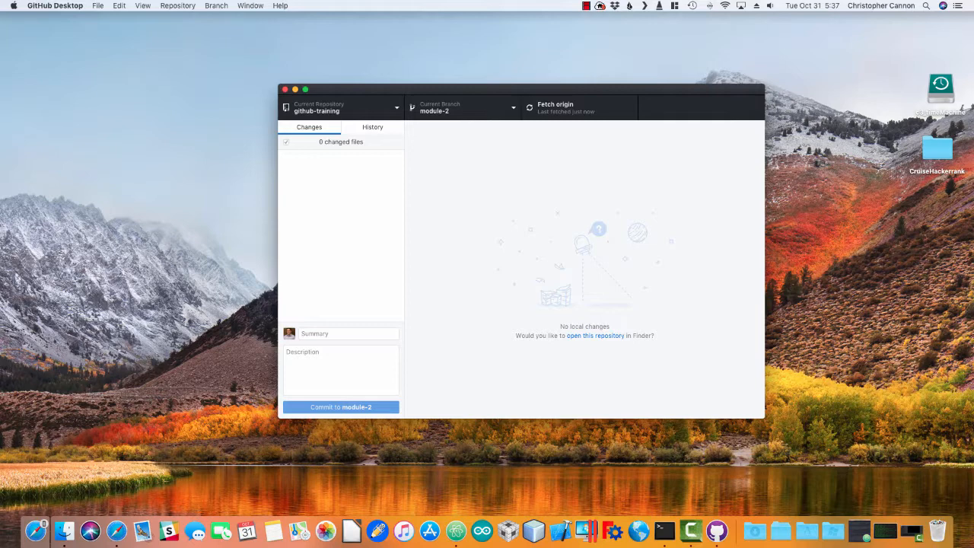
pyautogui.click(216, 6)
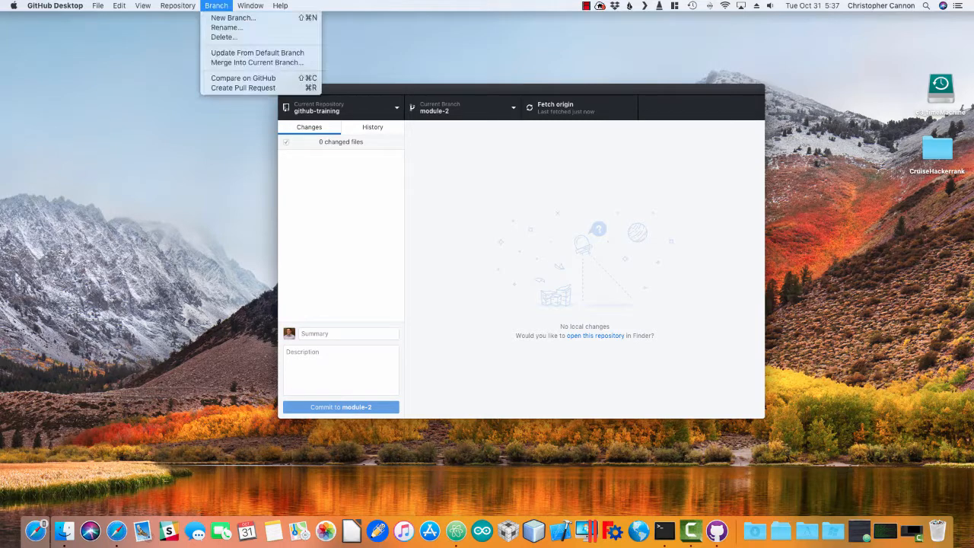
pyautogui.click(233, 17)
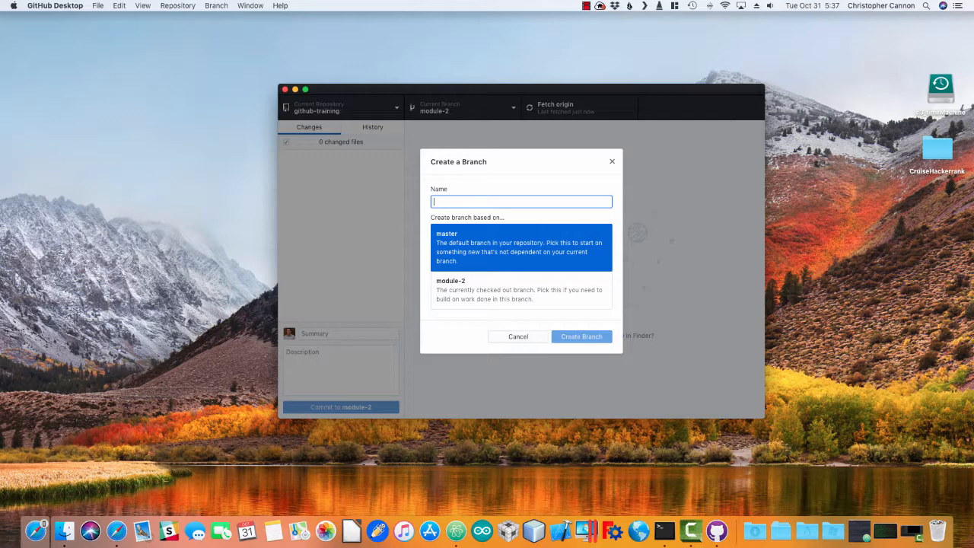
pyautogui.write('ccannnon')
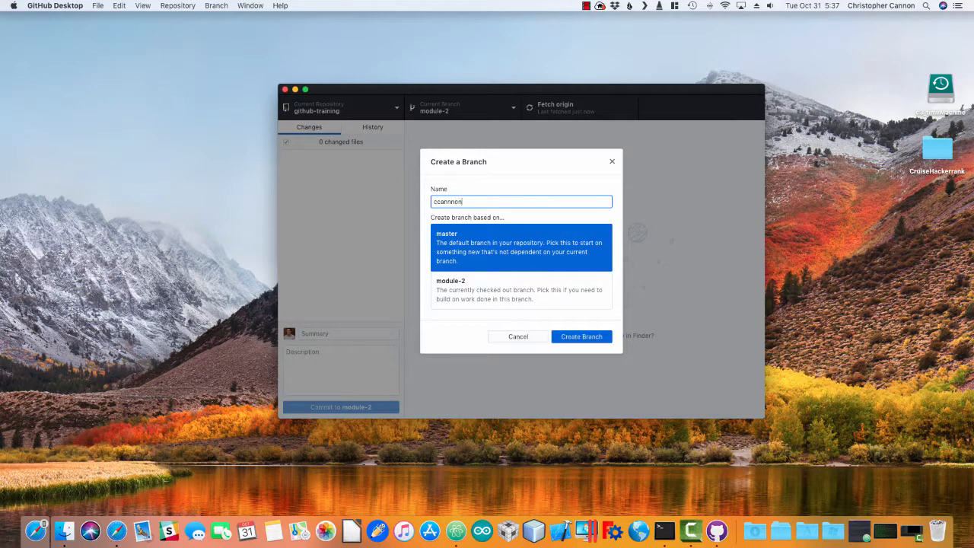
pyautogui.write('94-module2')
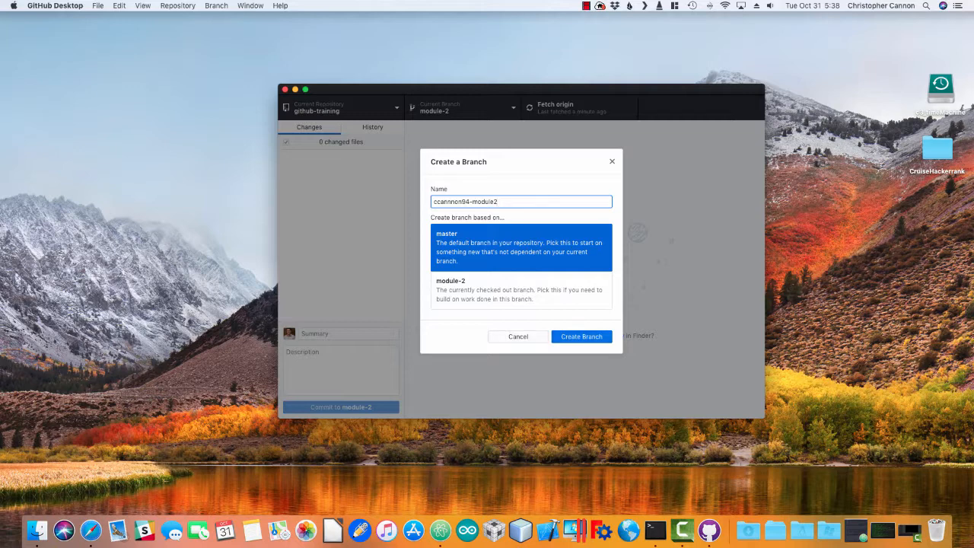
pyautogui.press('Return')
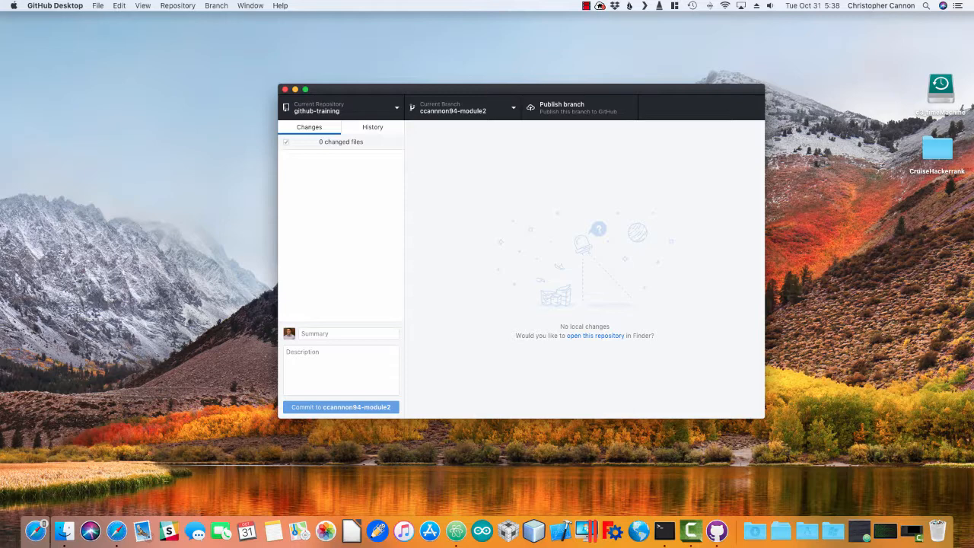
# Open the github-training repository in the Atom editor
pyautogui.click(178, 6)
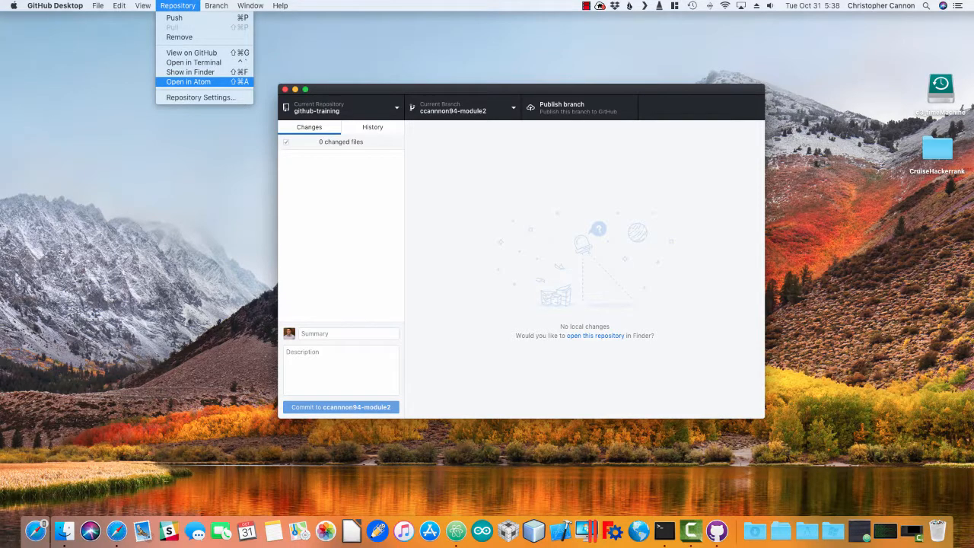
pyautogui.click(188, 82)
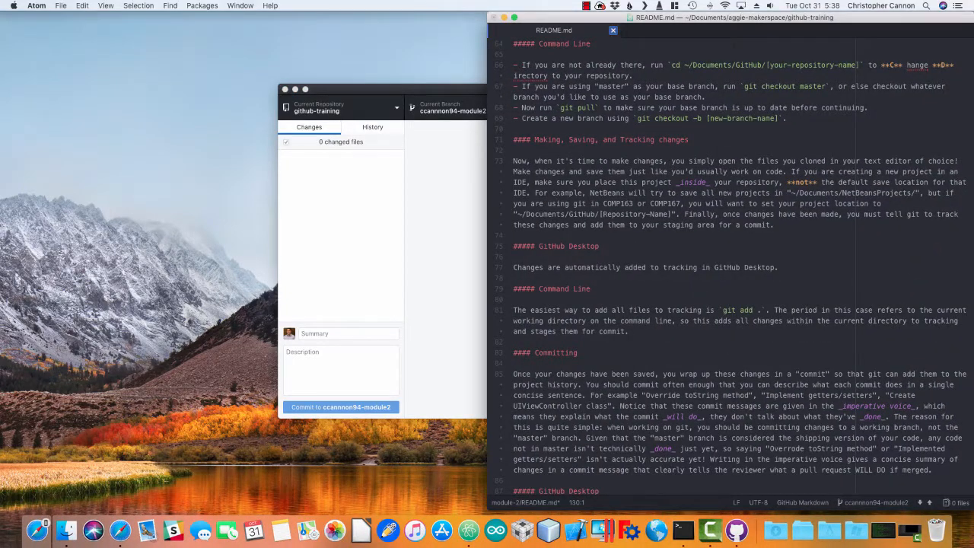
# Close README.md, show the project tree, and select the account username's folder inside submissions
pyautogui.click(614, 31)
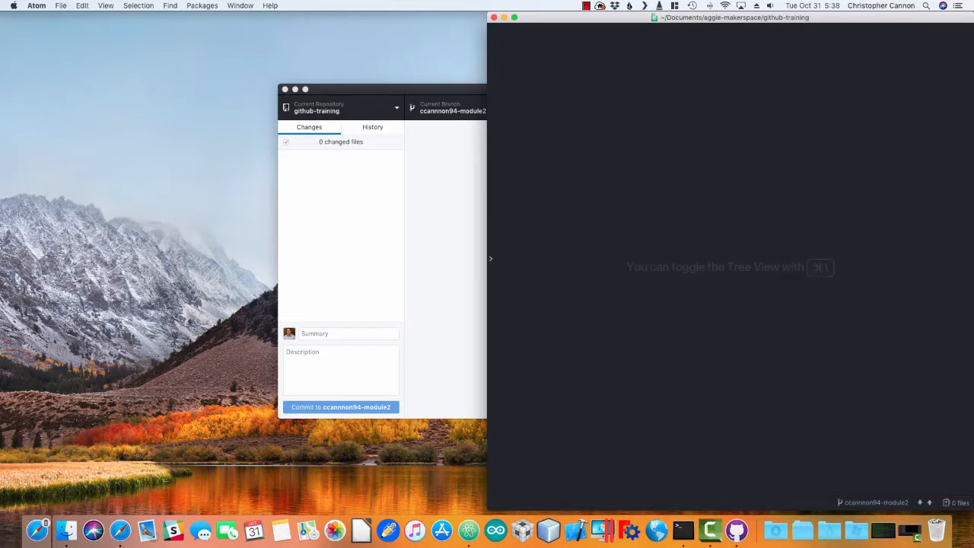
pyautogui.press('super+backslash')
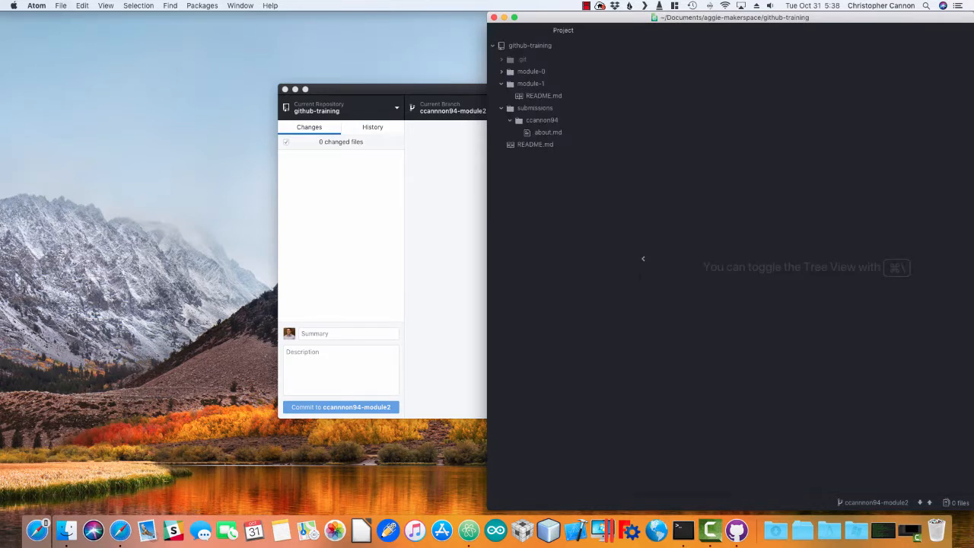
pyautogui.click(534, 108)
pyautogui.click(534, 109)
pyautogui.click(541, 120)
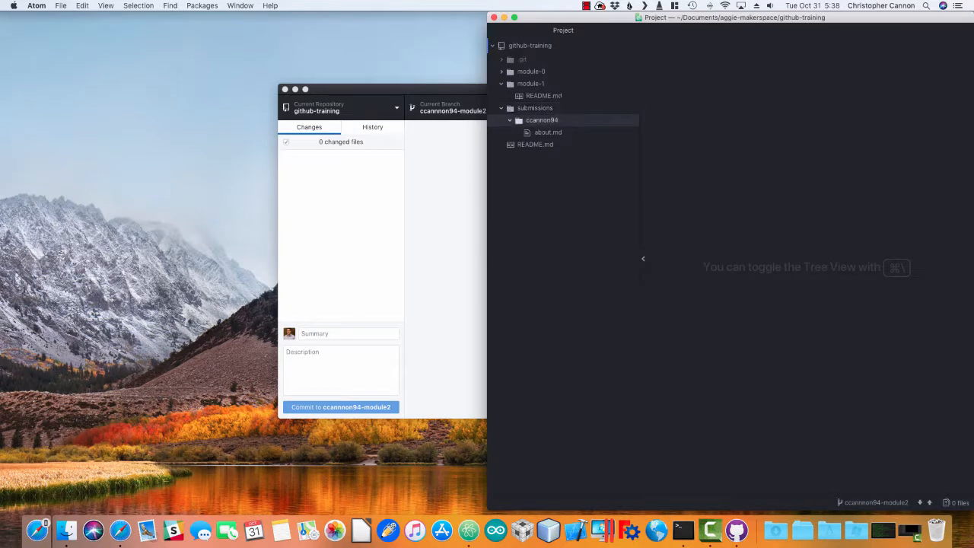
pyautogui.click(541, 120)
# Switch to GitHub Desktop, move its window clear of the Atom editor, and look over the available repository commands
pyautogui.moveTo(396, 89); pyautogui.dragTo(213, 88)
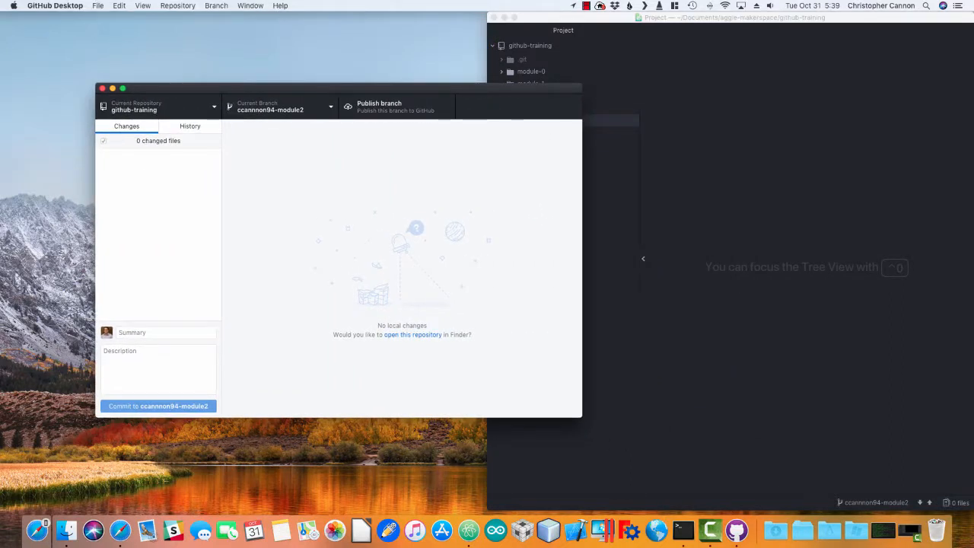
pyautogui.click(178, 5)
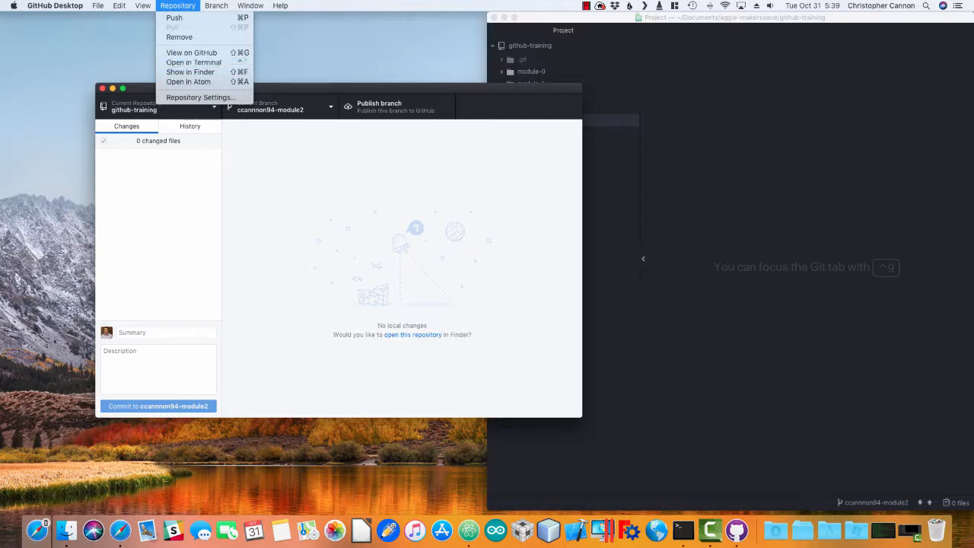
pyautogui.press('Escape')
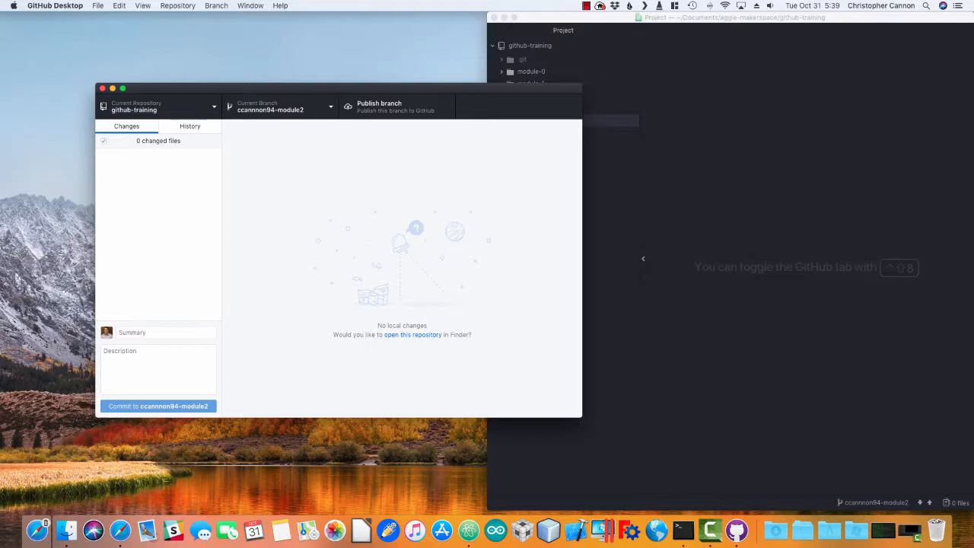
# Switch to Atom and create a new file module-2/git-quiz.md inside the account username's submissions folder
pyautogui.press('super+Tab')
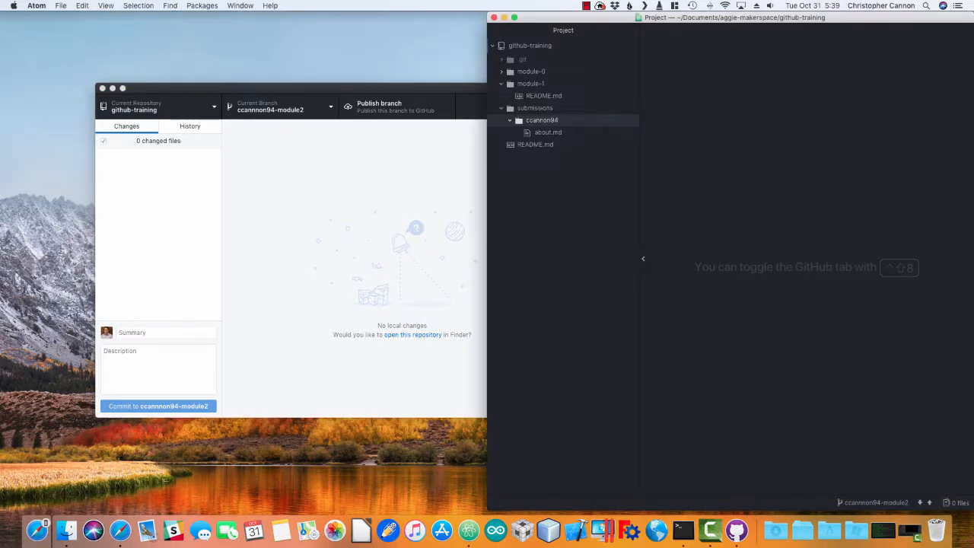
pyautogui.rightClick(538, 121)
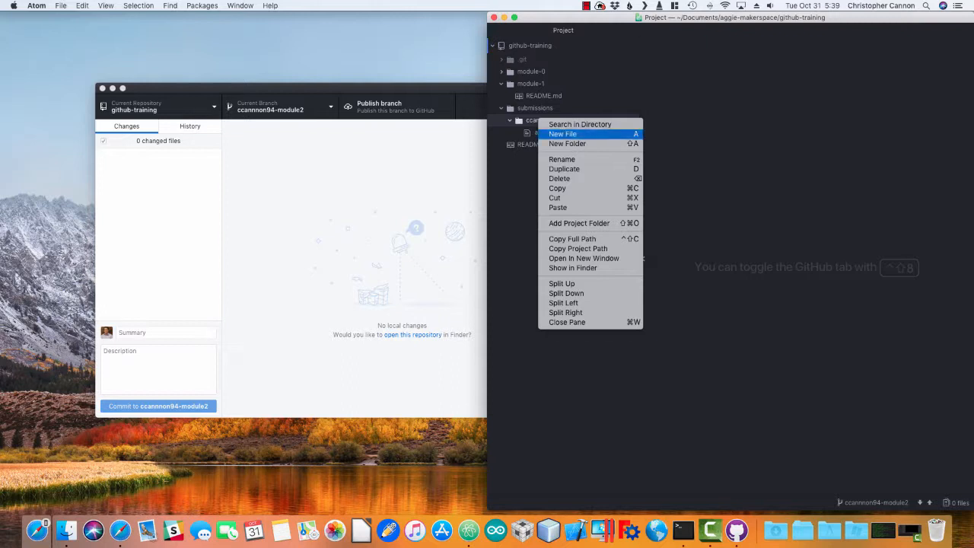
pyautogui.click(563, 134)
pyautogui.write('module-')
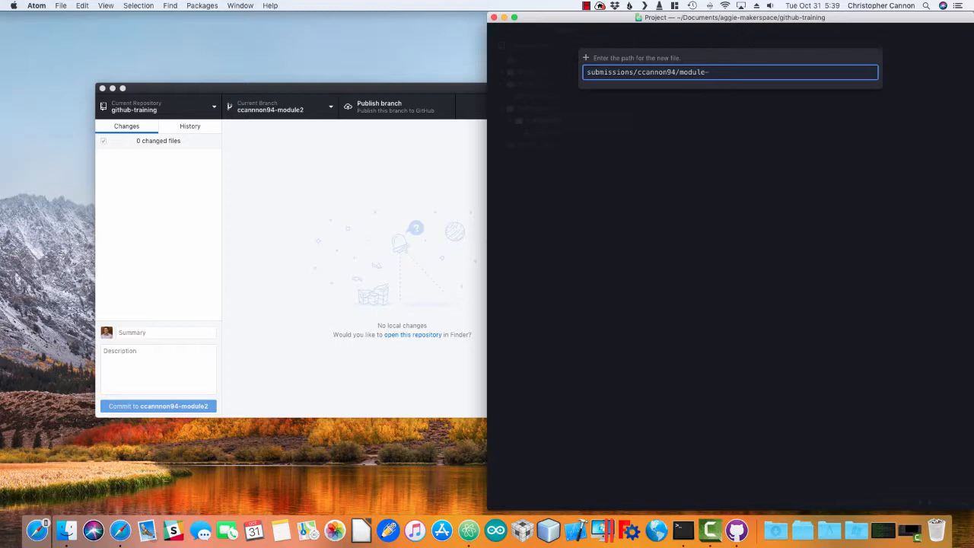
pyautogui.write('2/git-quiz.md')
pyautogui.press('Return')
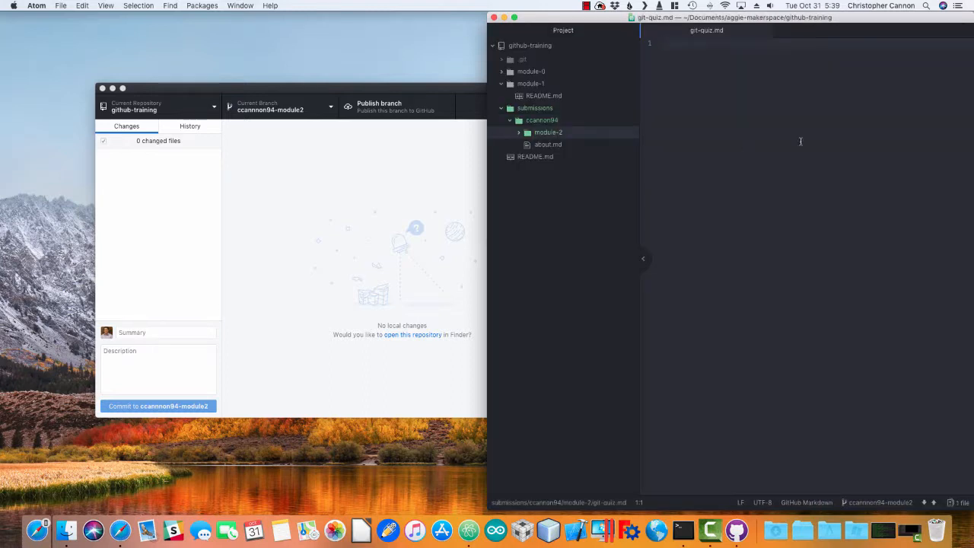
# Switch to GitHub Desktop and exclude git-quiz.md from the pending commit, ending with it included again
pyautogui.press('super+Tab')
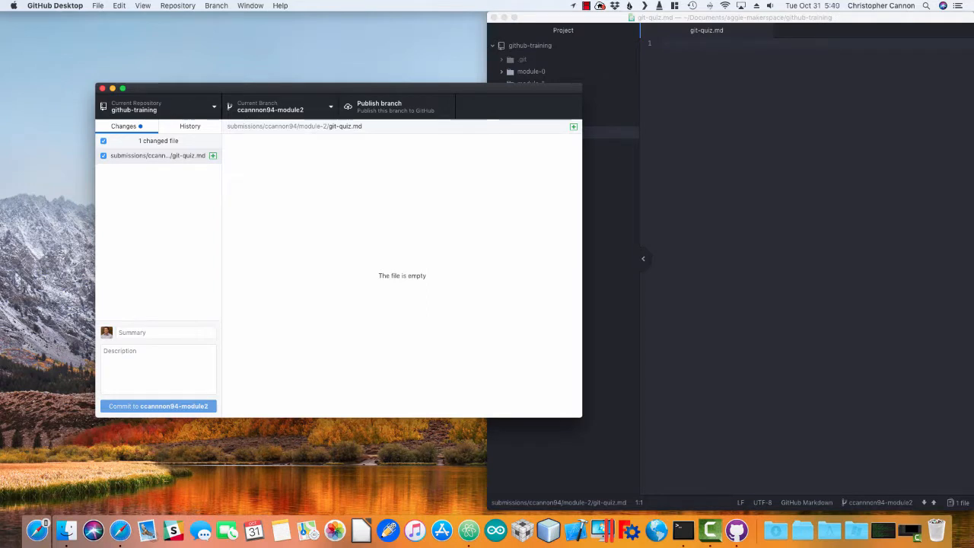
pyautogui.click(103, 155)
pyautogui.click(103, 156)
# Commit the new file to the working branch with the summary "Create git-quiz.md"
pyautogui.click(165, 332)
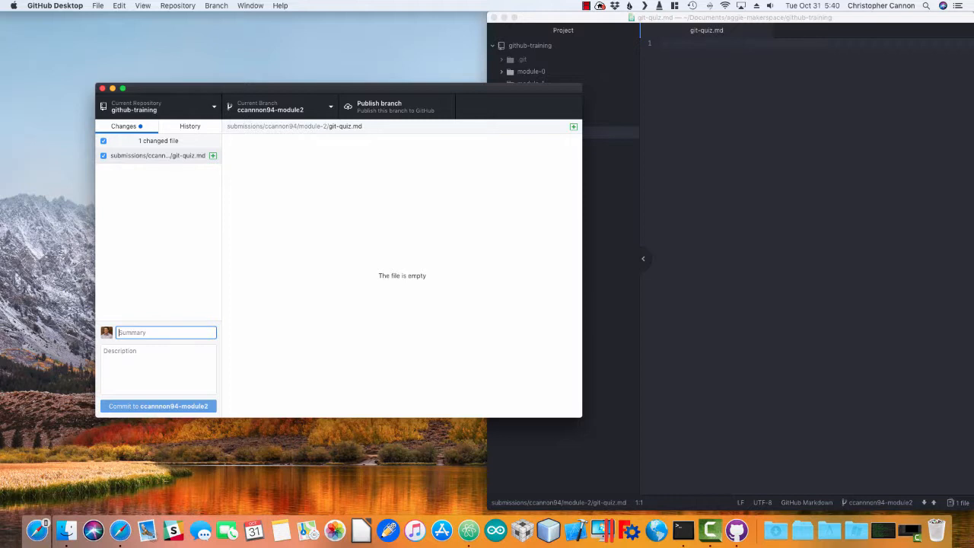
pyautogui.write('Crea')
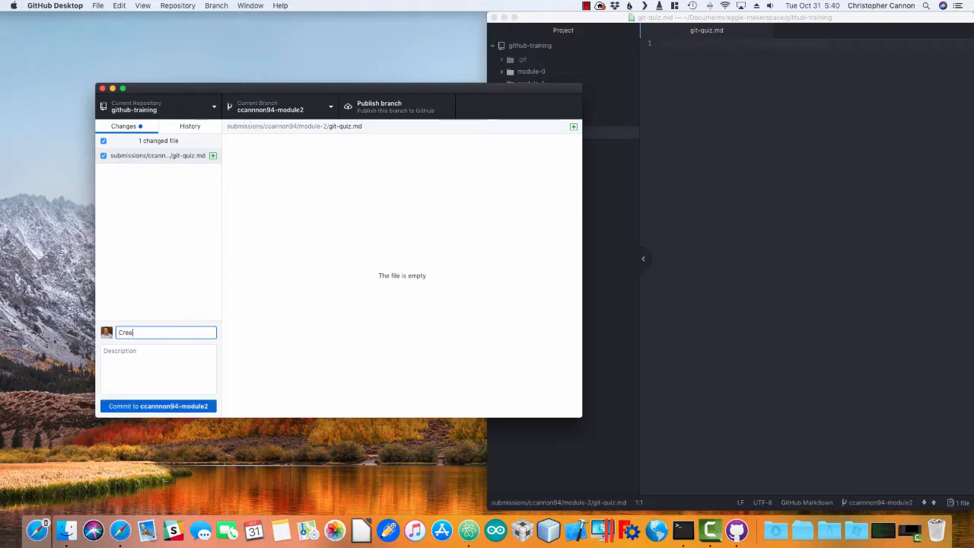
pyautogui.write('te quiz')
pyautogui.press('BackSpace')
pyautogui.press('BackSpace')
pyautogui.press('BackSpace')
pyautogui.press('BackSpace')
pyautogui.write('git-quiz.md')
pyautogui.press('super+Return')
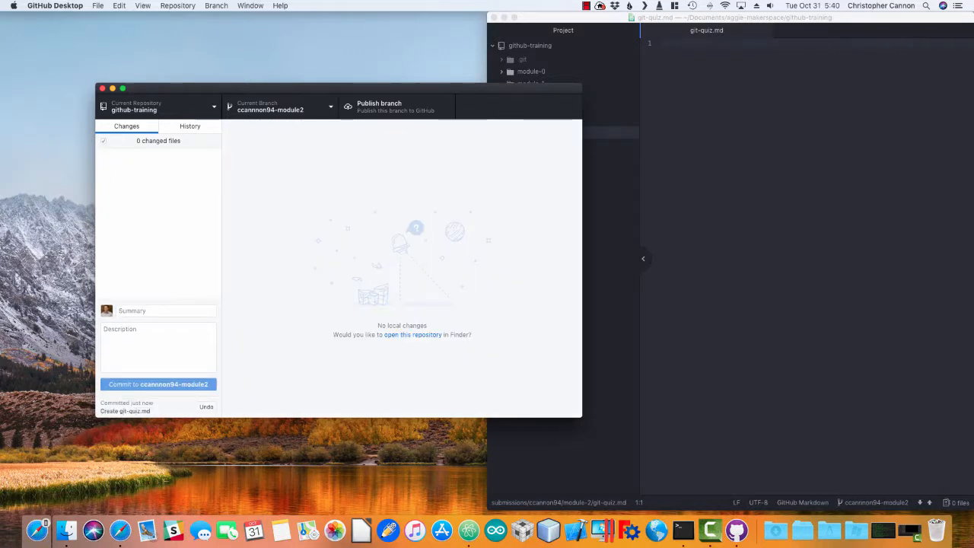
# Check the new commit in the branch history and push the working branch to GitHub
pyautogui.press('super+2')
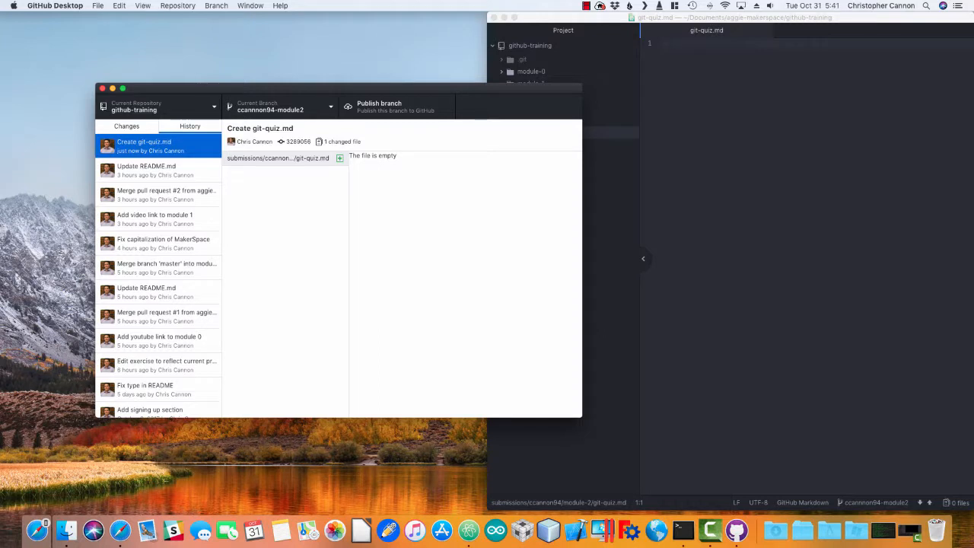
pyautogui.press('super+1')
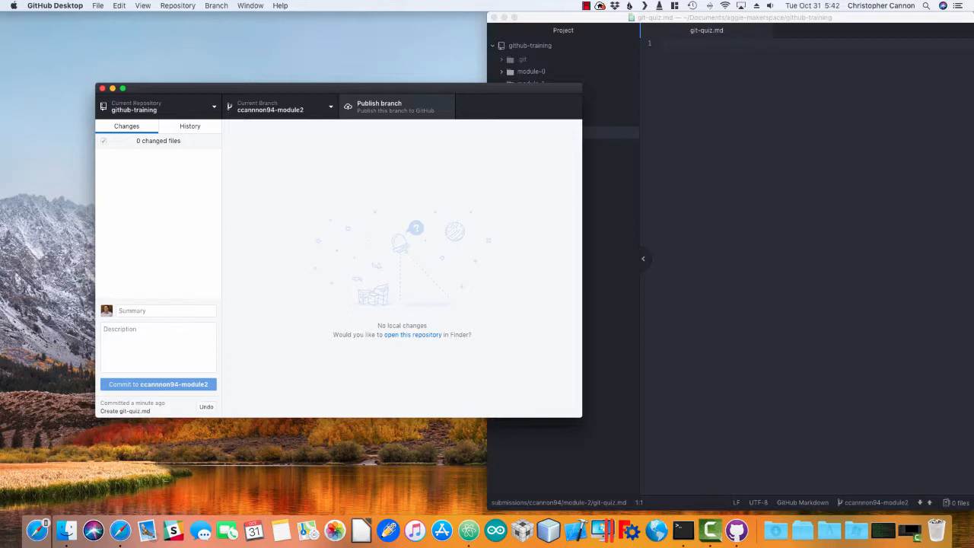
pyautogui.click(216, 5)
pyautogui.moveTo(178, 5)
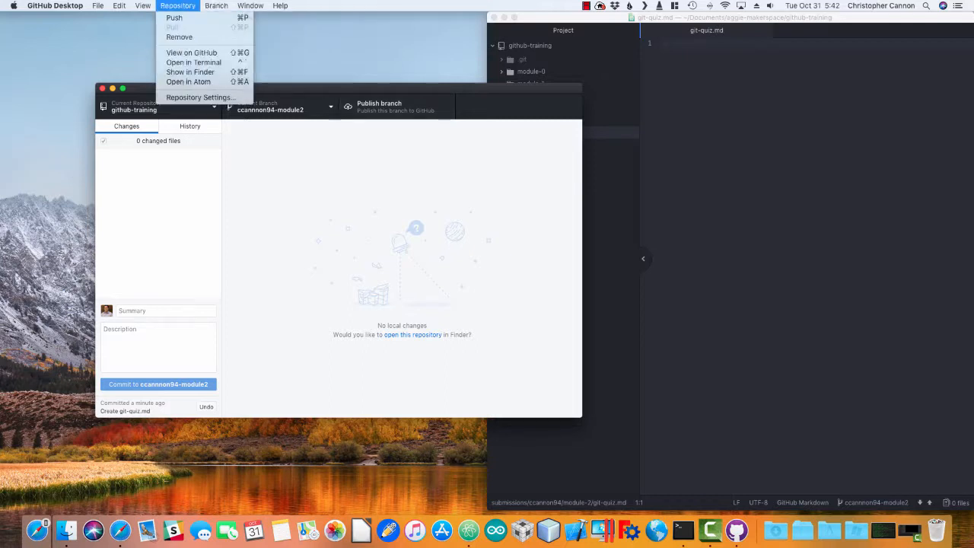
pyautogui.click(174, 16)
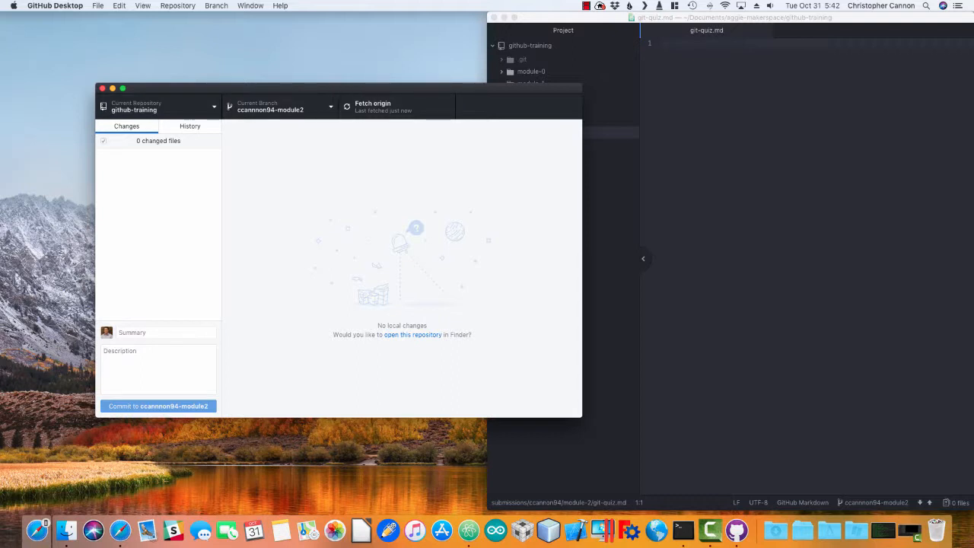
pyautogui.click(177, 6)
pyautogui.click(175, 19)
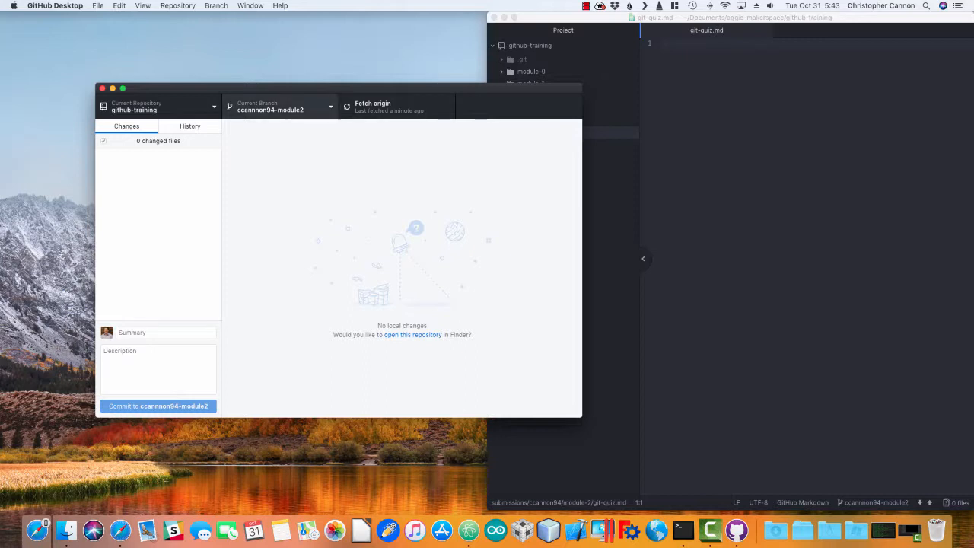
# Switch to the master branch and fetch the latest changes from origin
pyautogui.press('super+b')
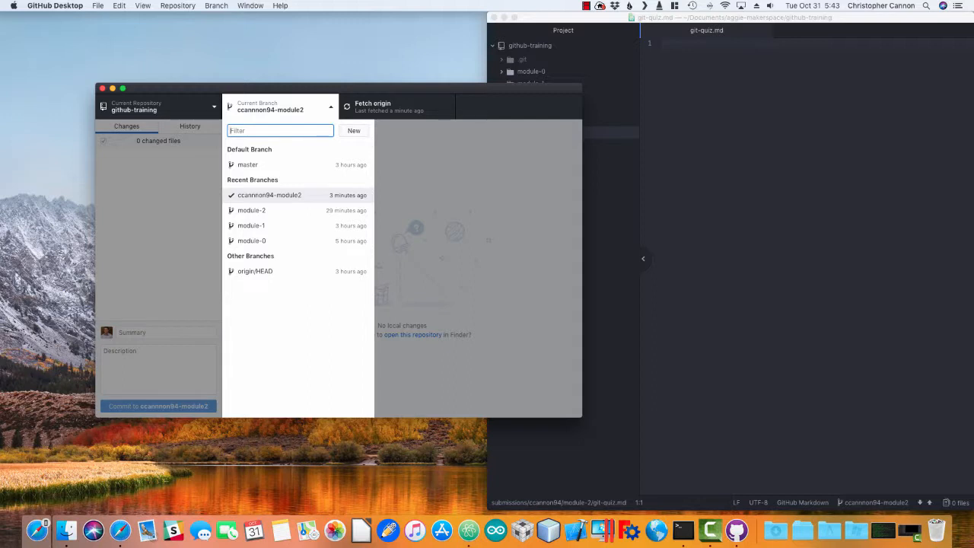
pyautogui.press('Up')
pyautogui.press('Return')
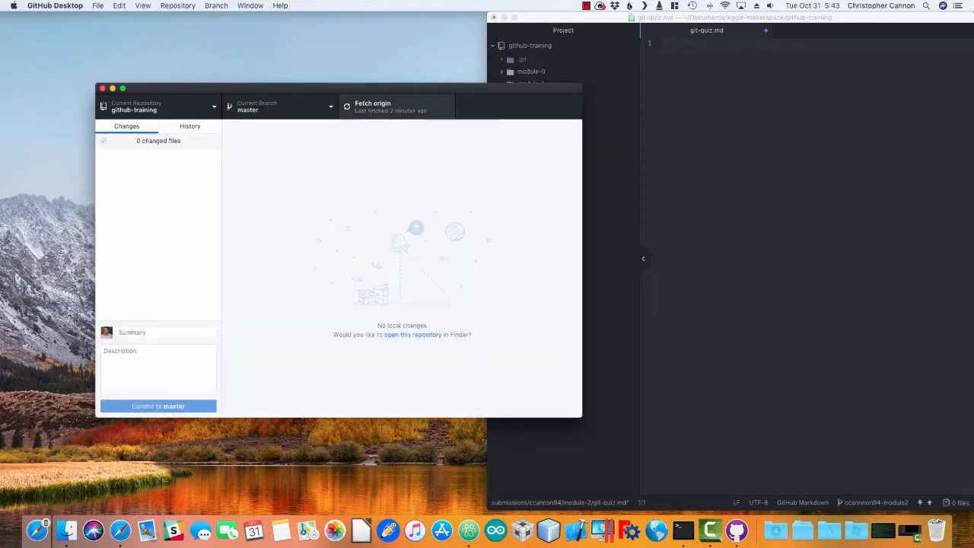
pyautogui.click(397, 106)
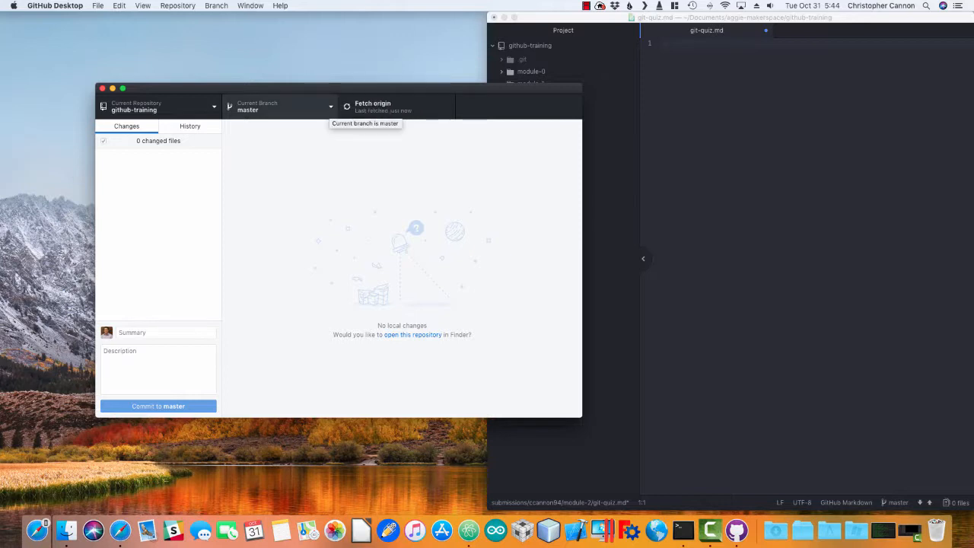
# Switch back to the "-module2" working branch and update it from the default branch
pyautogui.click(330, 107)
pyautogui.click(269, 196)
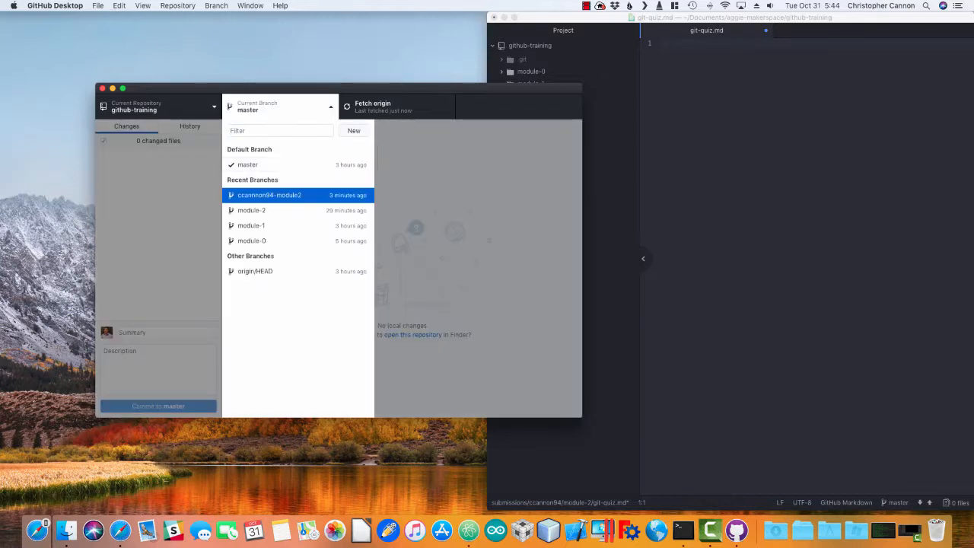
pyautogui.click(216, 6)
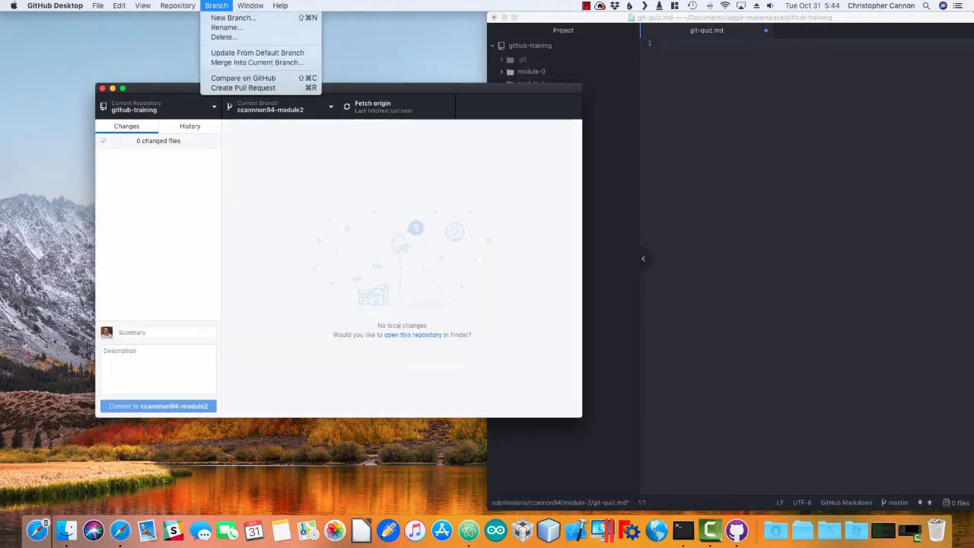
pyautogui.click(260, 53)
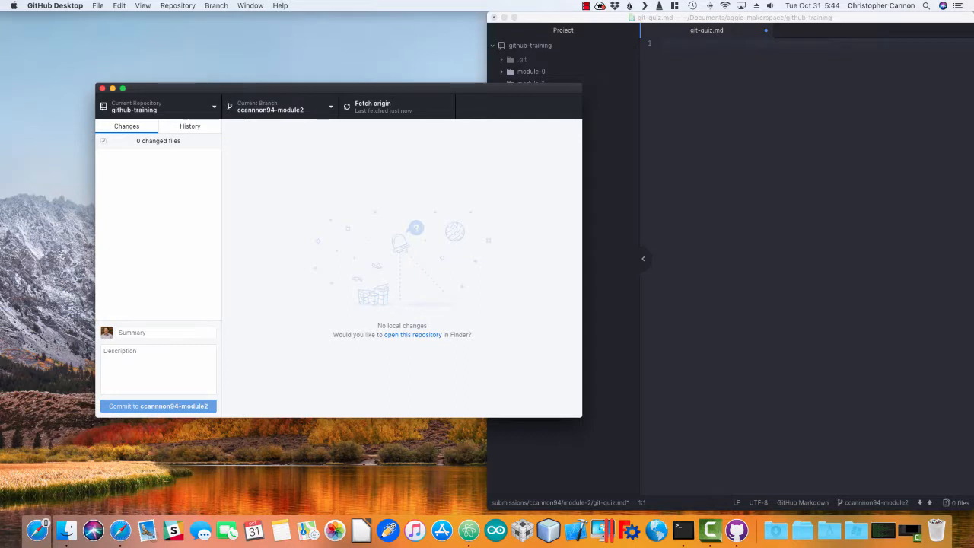